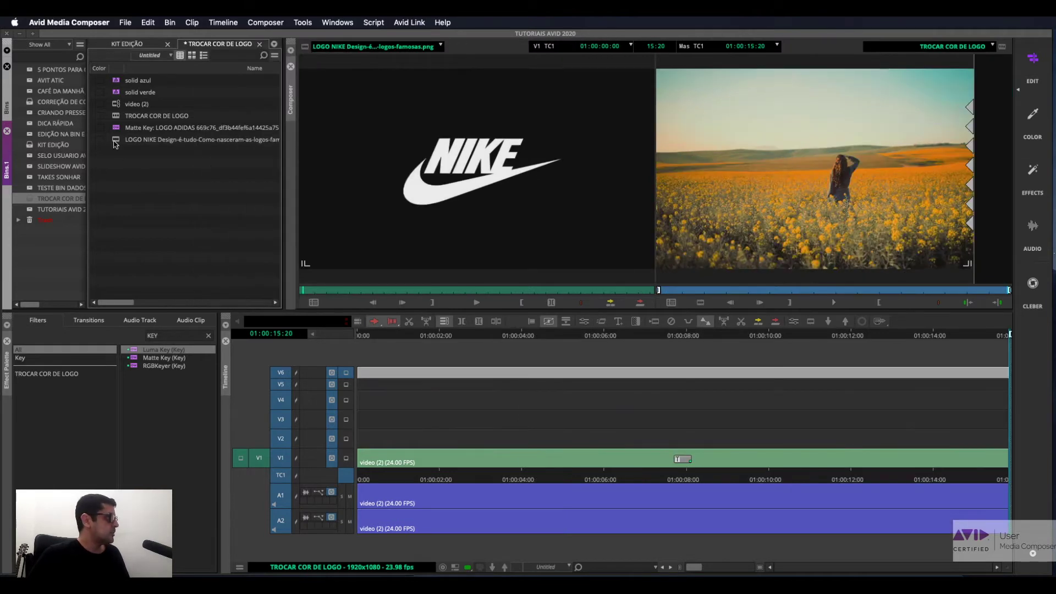
- Place the Nike logo image on track V6 over the full length of the video and go to about 01:00:01:19
left_click(115, 142)
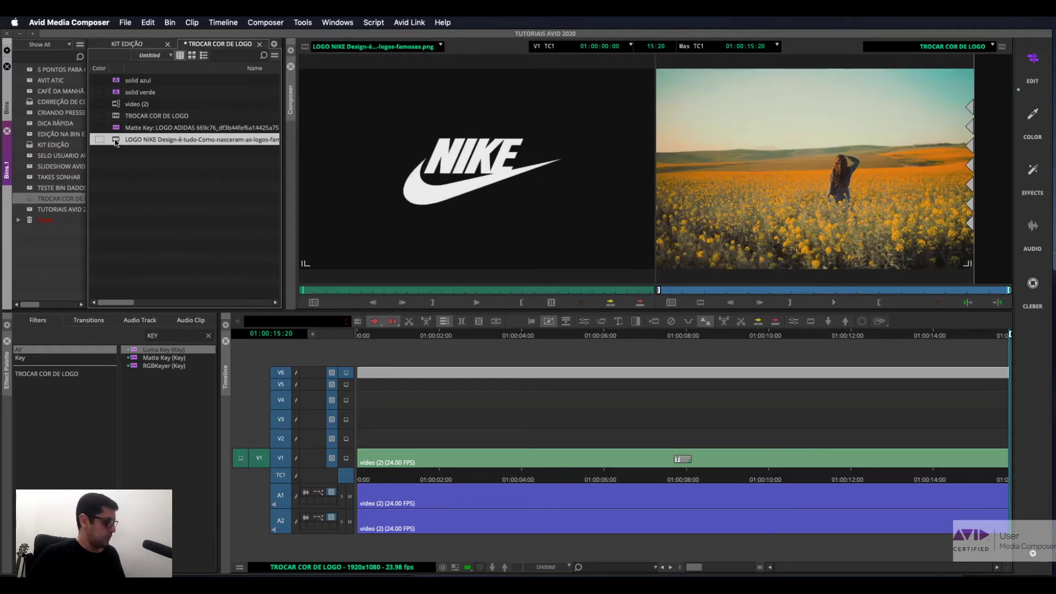
left_click(115, 142, "super")
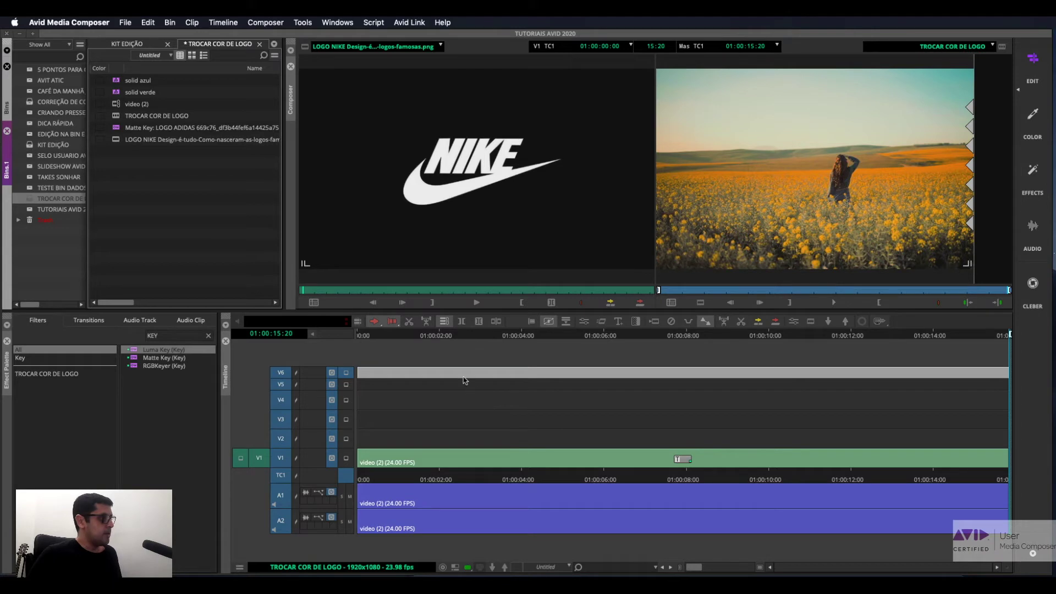
left_click(117, 142)
left_click_drag(118, 143, 383, 373)
left_click(431, 335)
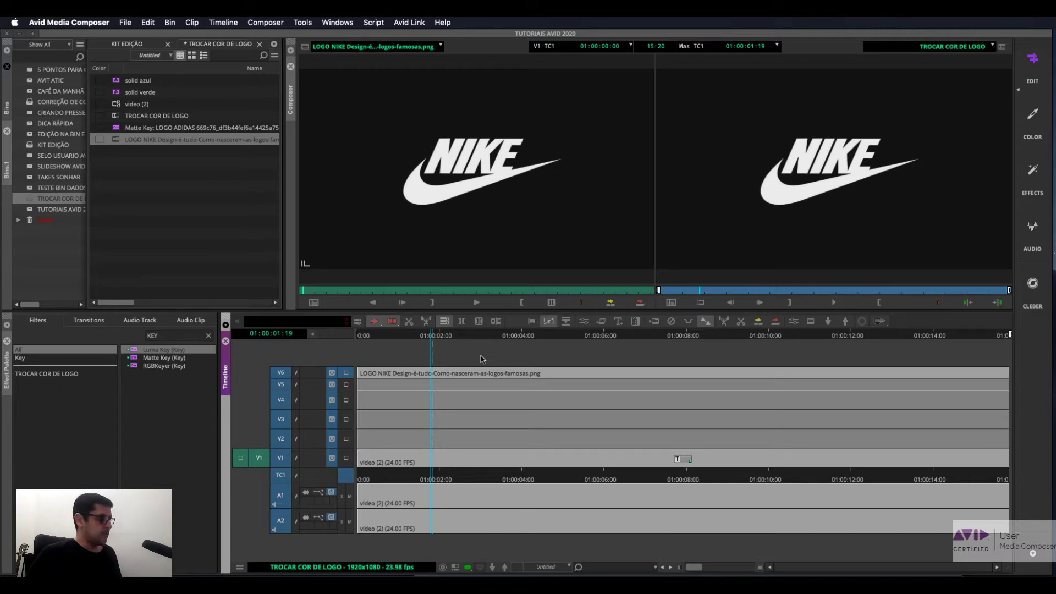
- Apply the solid verde effect to the empty track V5 directly beneath the Nike logo
left_click(117, 82)
left_click(118, 95)
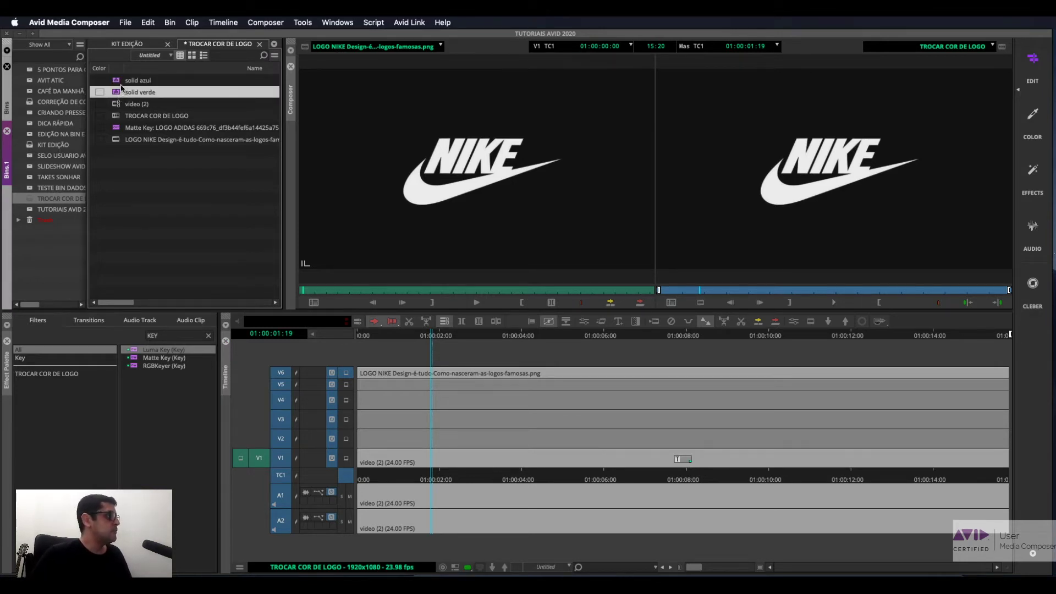
left_click(117, 82, "shift")
left_click(117, 95)
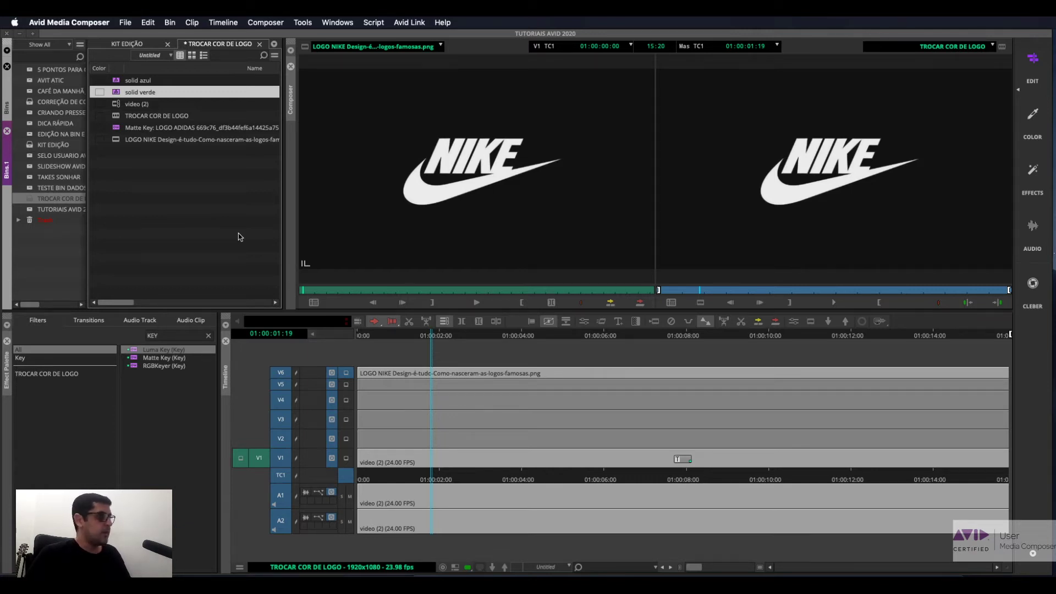
left_click(118, 82)
left_click(117, 92)
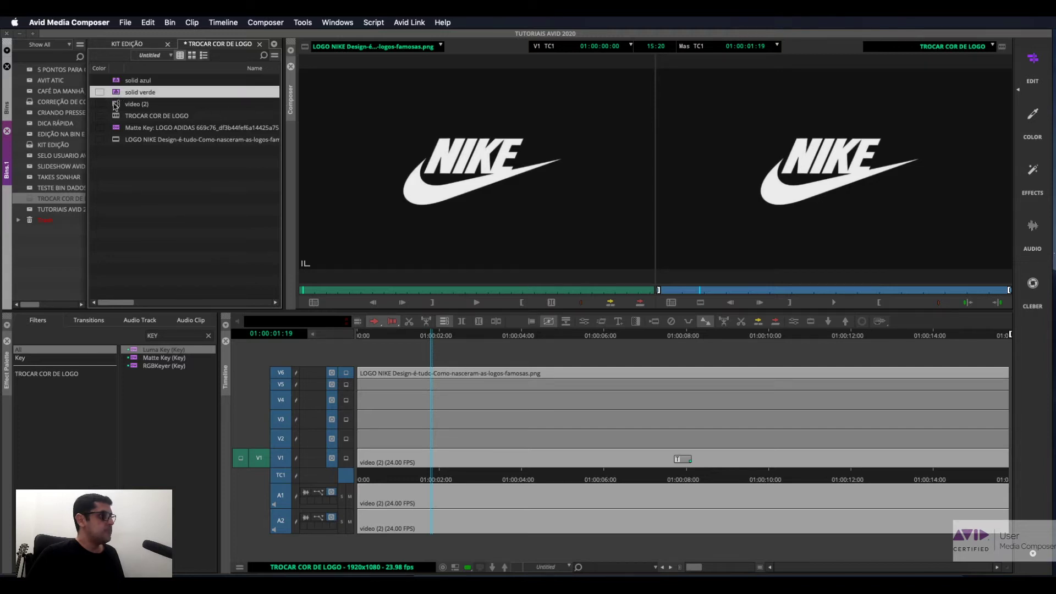
left_click_drag(117, 96, 393, 388)
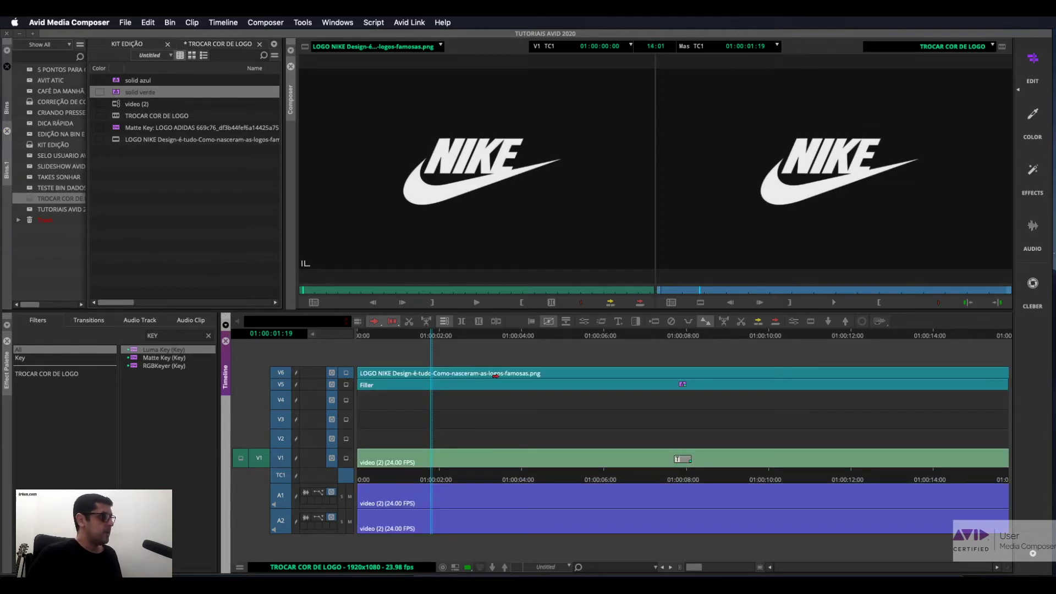
- Apply a Luma Key to the Nike logo on V6 and enable Invert Key so the green solid fills the logo
left_click(496, 373)
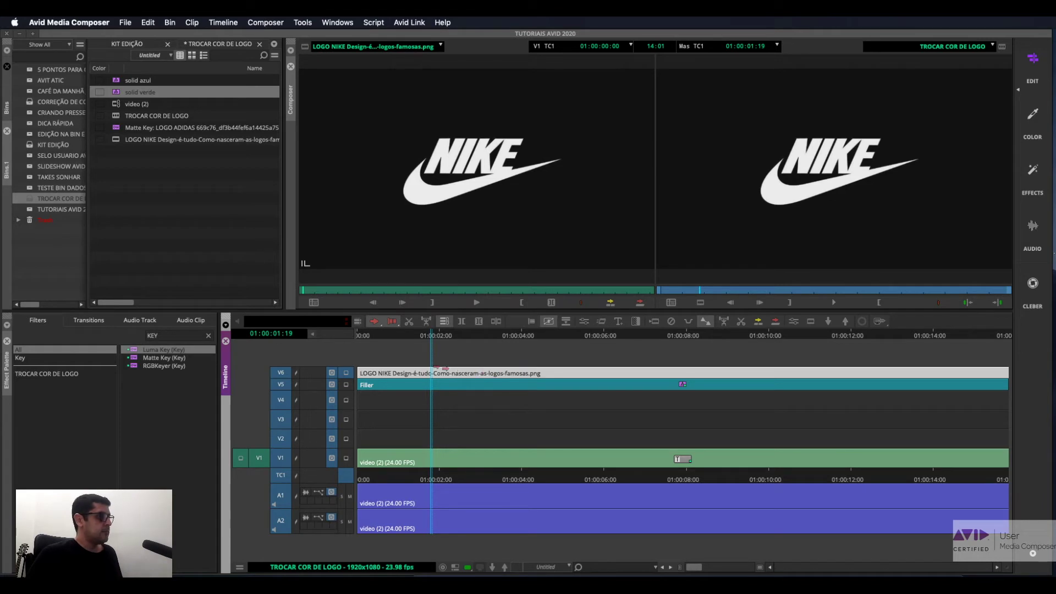
left_click_drag(134, 352, 477, 376)
left_click(477, 374)
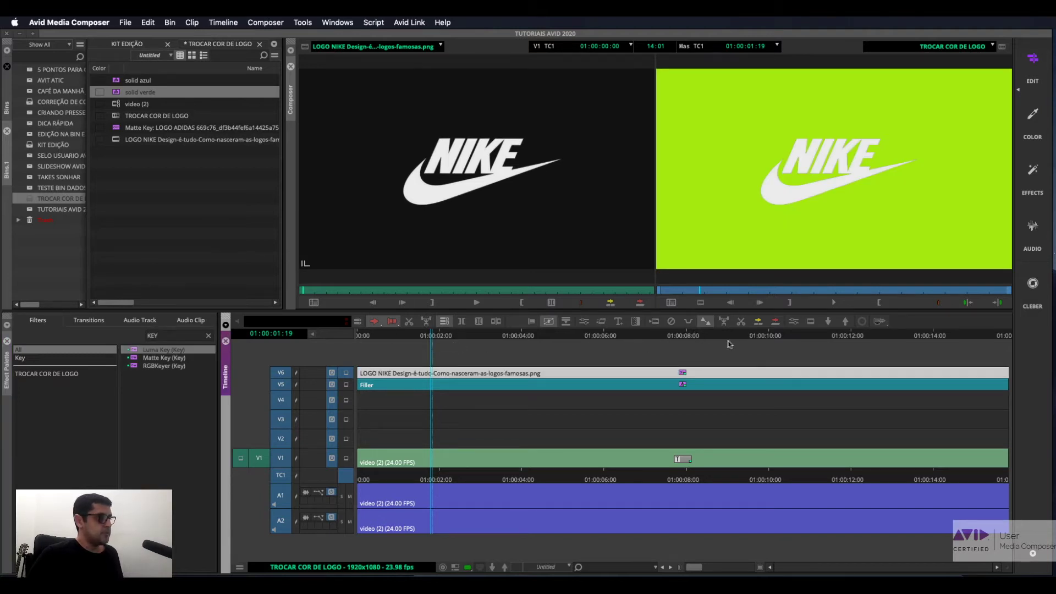
left_click(584, 322)
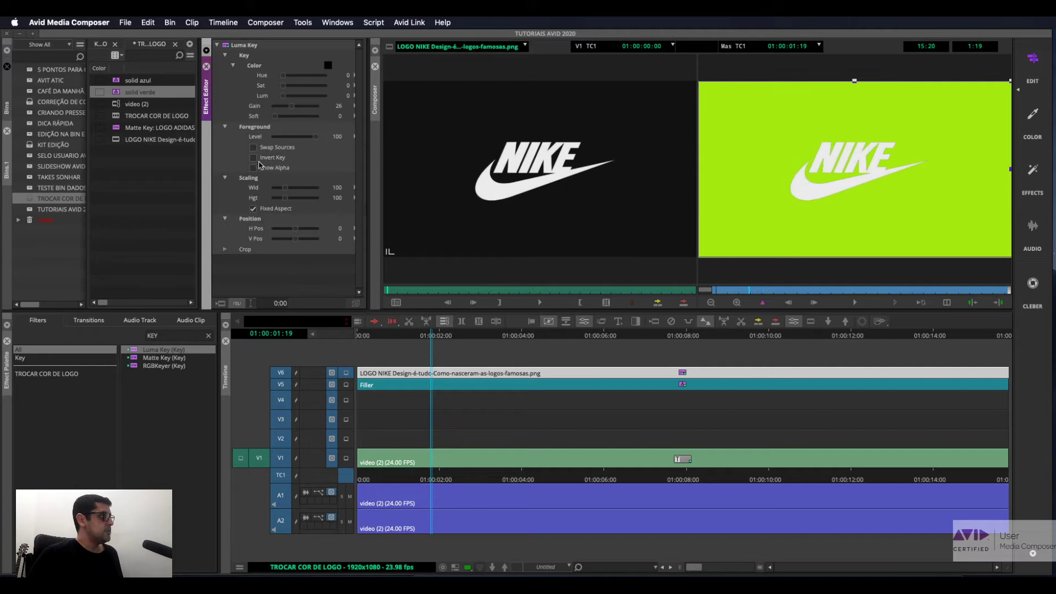
left_click(254, 159)
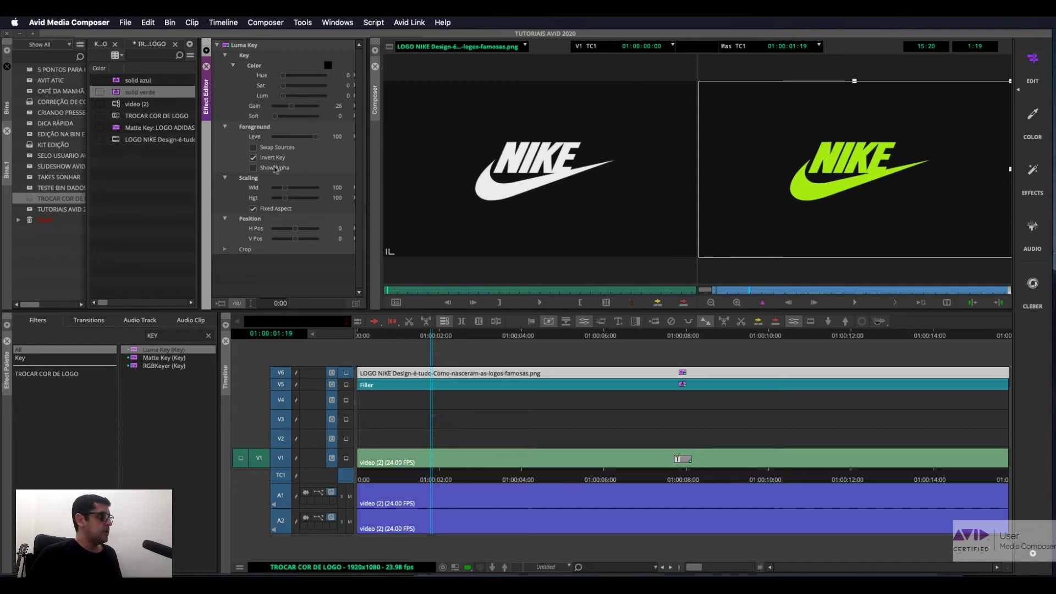
left_click(253, 158)
left_click(253, 158)
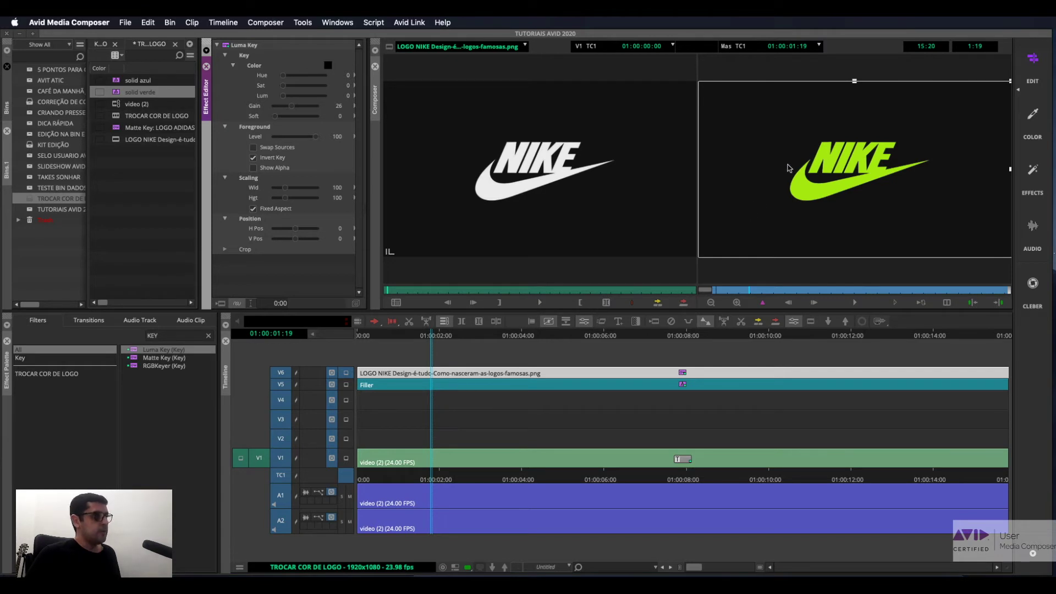
- Collapse the Nike logo on V6 and the green solid on V5 into a single clip
left_click(488, 389)
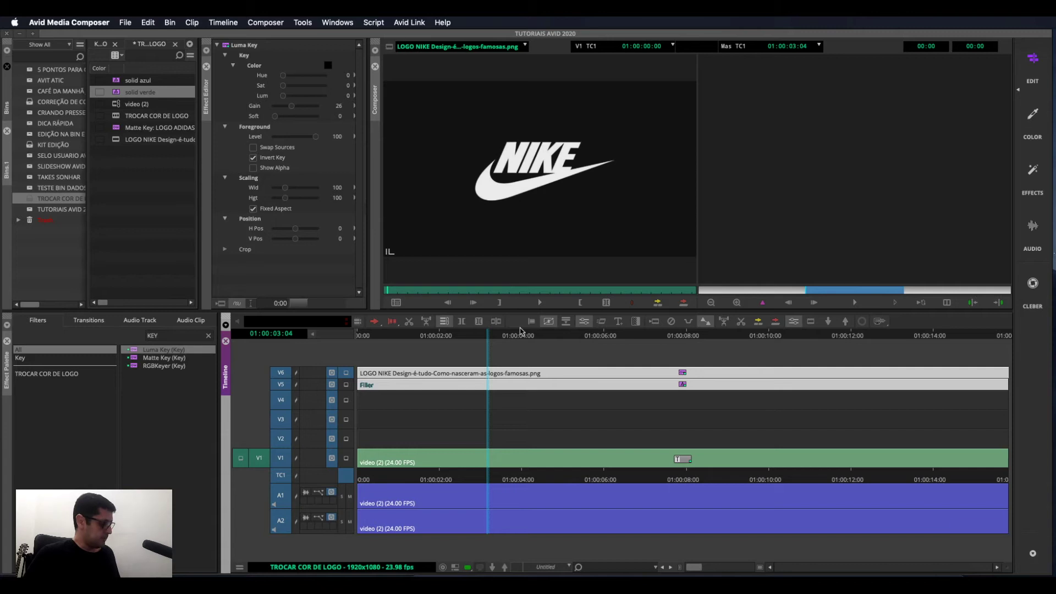
key("super+3")
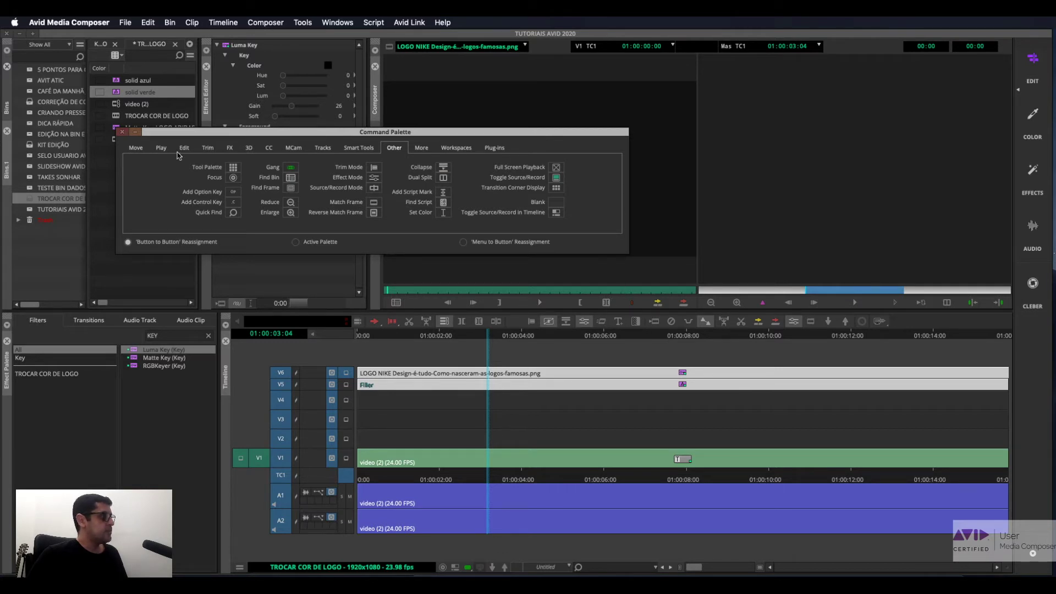
left_click(122, 132)
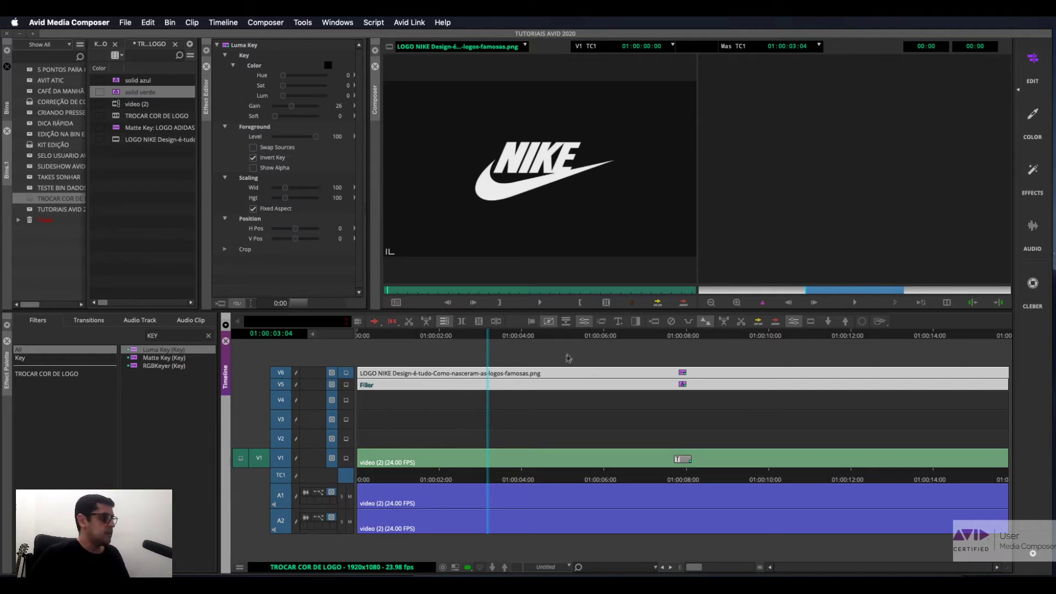
left_click(566, 324)
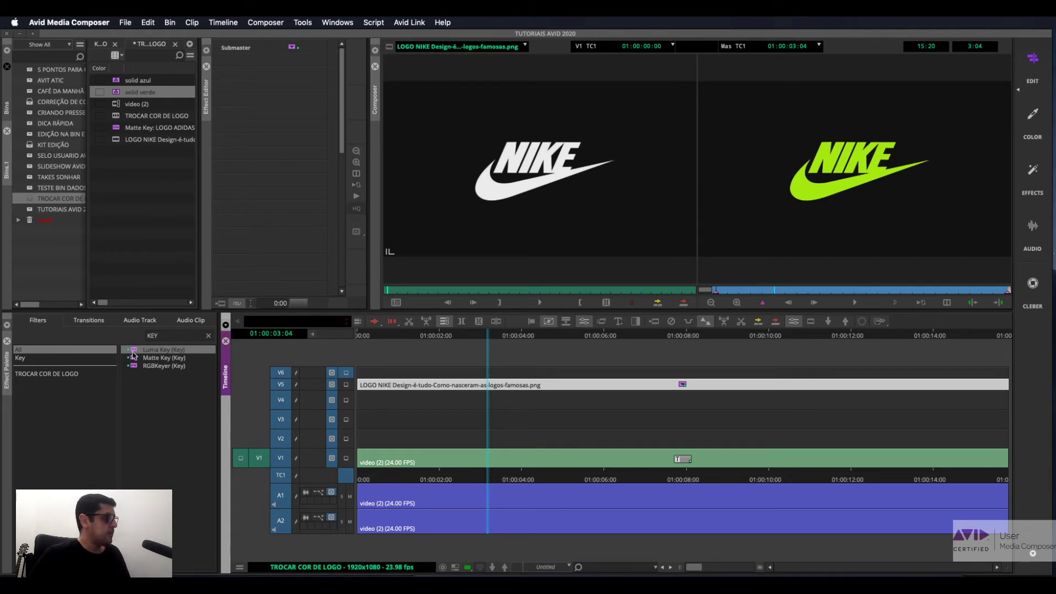
- Add a Luma Key on top of the collapsed Nike clip and check the green logo over the video
left_click_drag(133, 352, 506, 386)
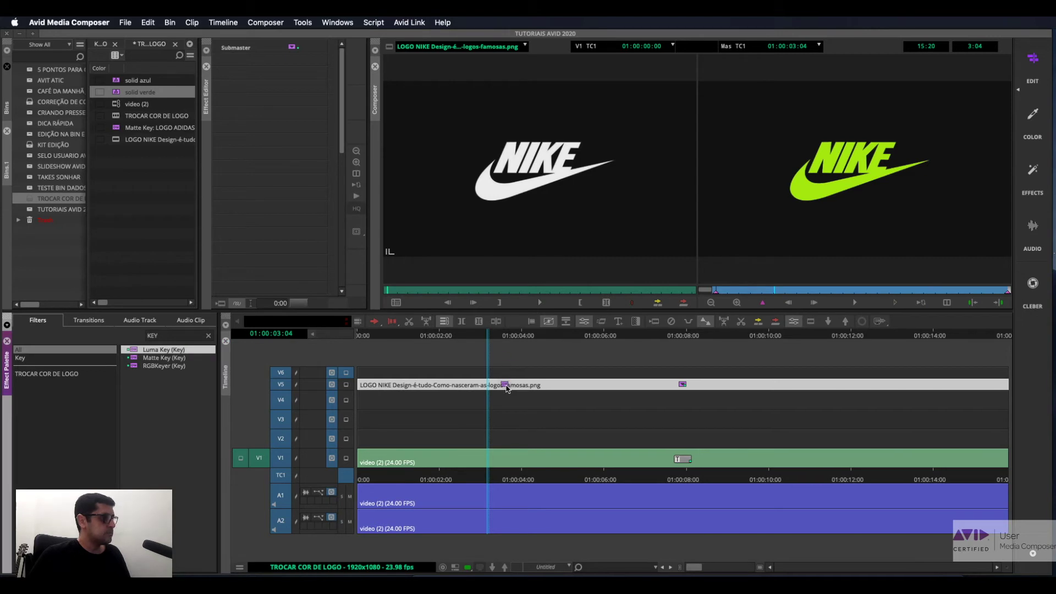
left_click(508, 386)
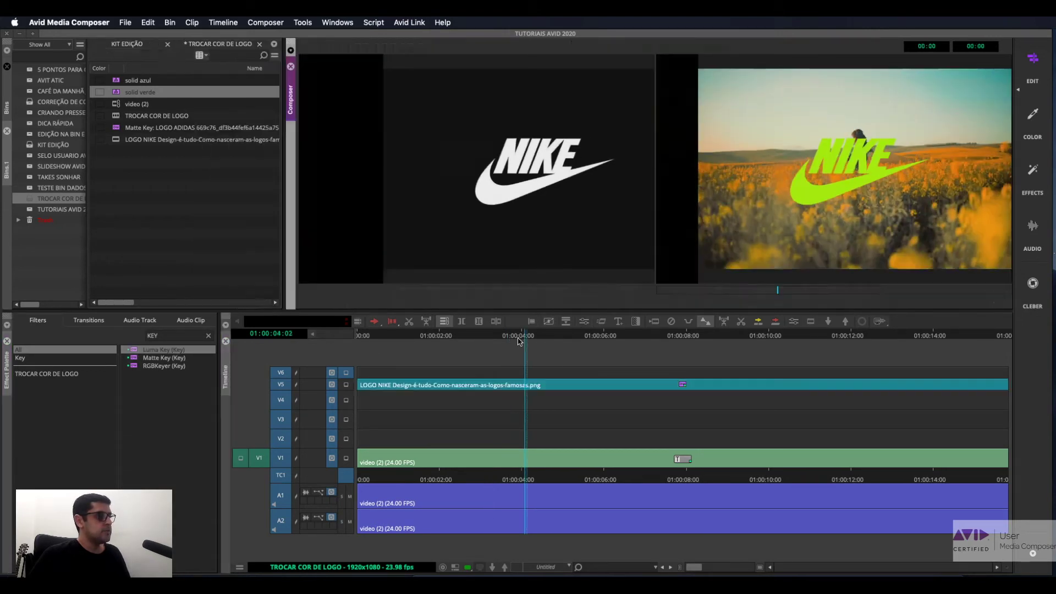
left_click(518, 338)
left_click_drag(518, 341, 542, 338)
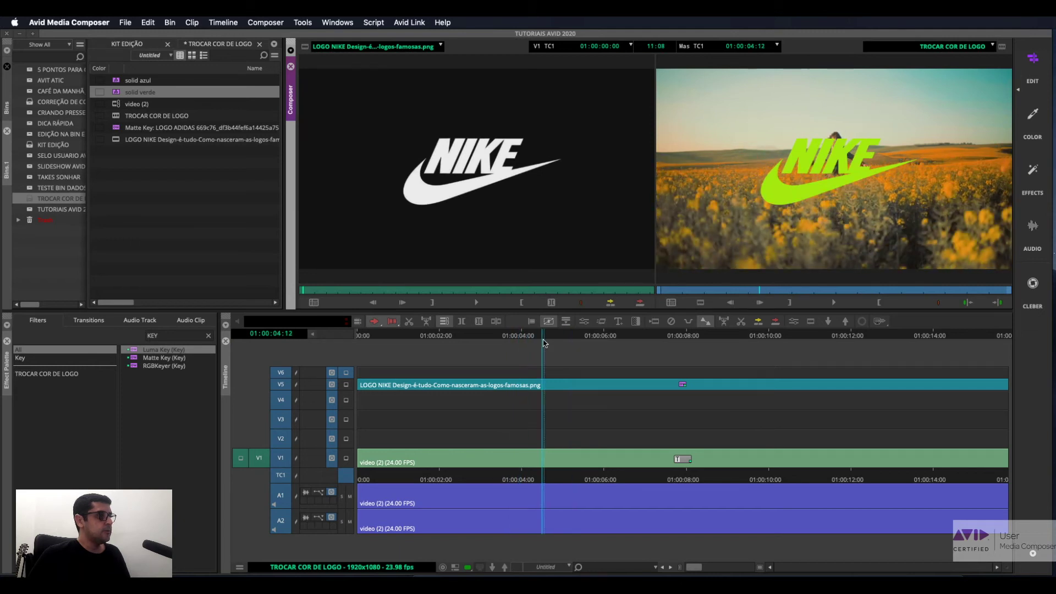
- Scale the green Nike logo to 33 with fixed aspect and place it in the upper-right corner of the picture
left_click(521, 387)
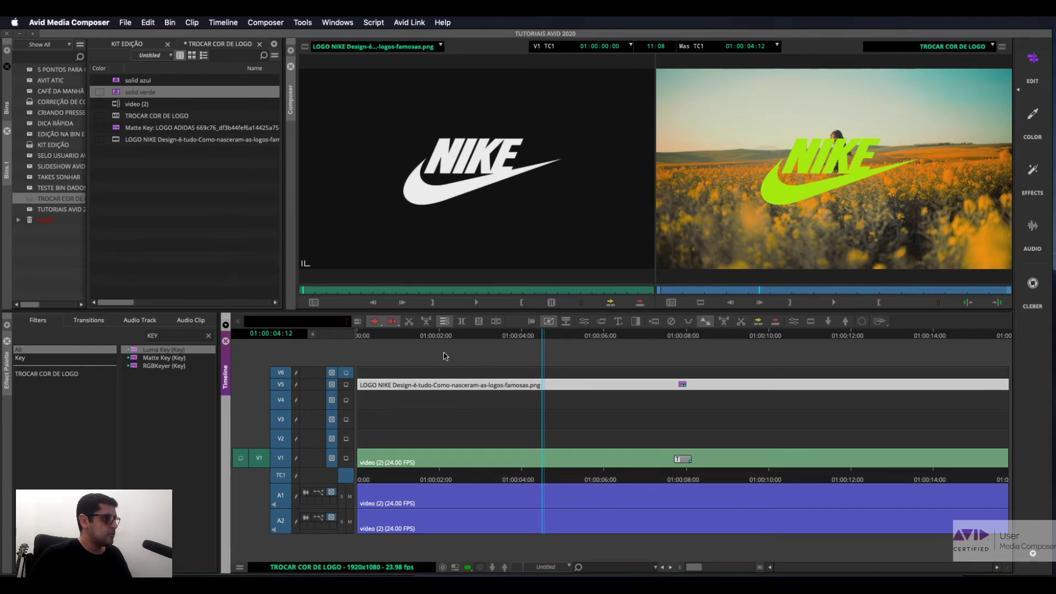
left_click(585, 323)
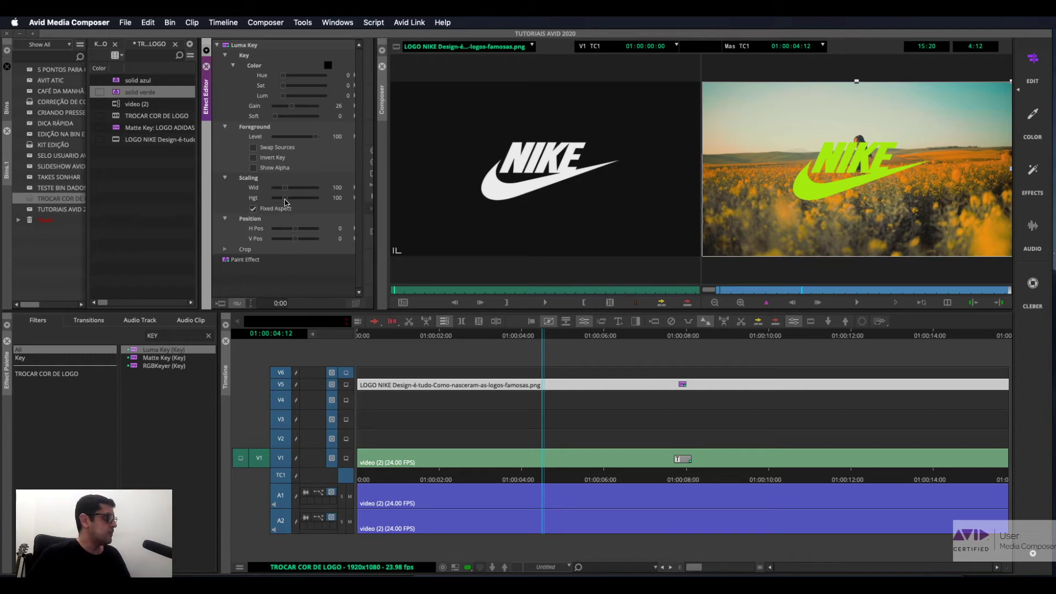
left_click_drag(285, 201, 279, 203)
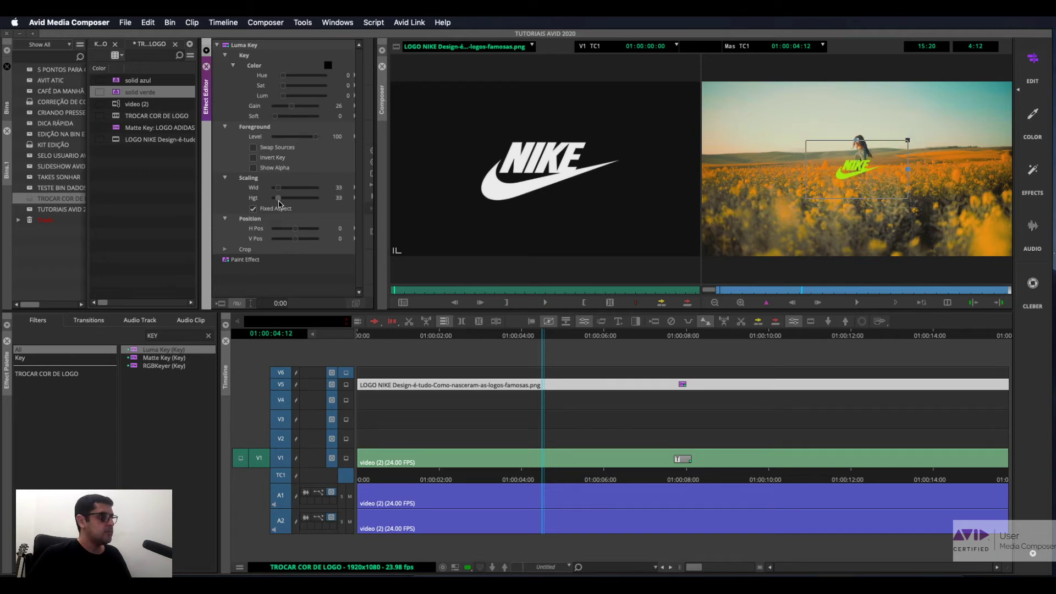
left_click_drag(857, 172, 962, 113)
left_click_drag(962, 111, 961, 114)
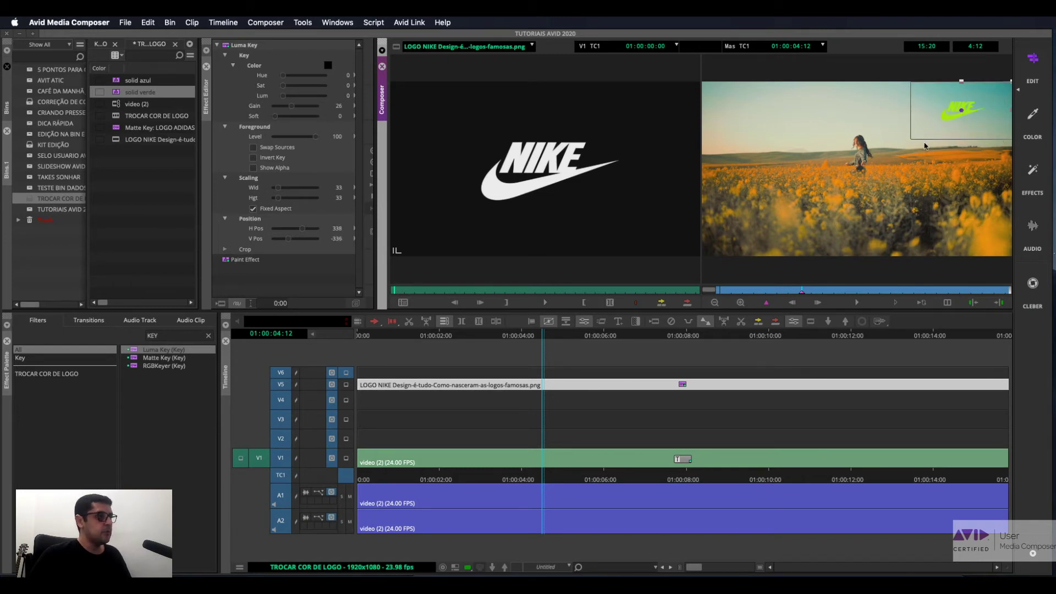
left_click_drag(956, 117, 966, 120)
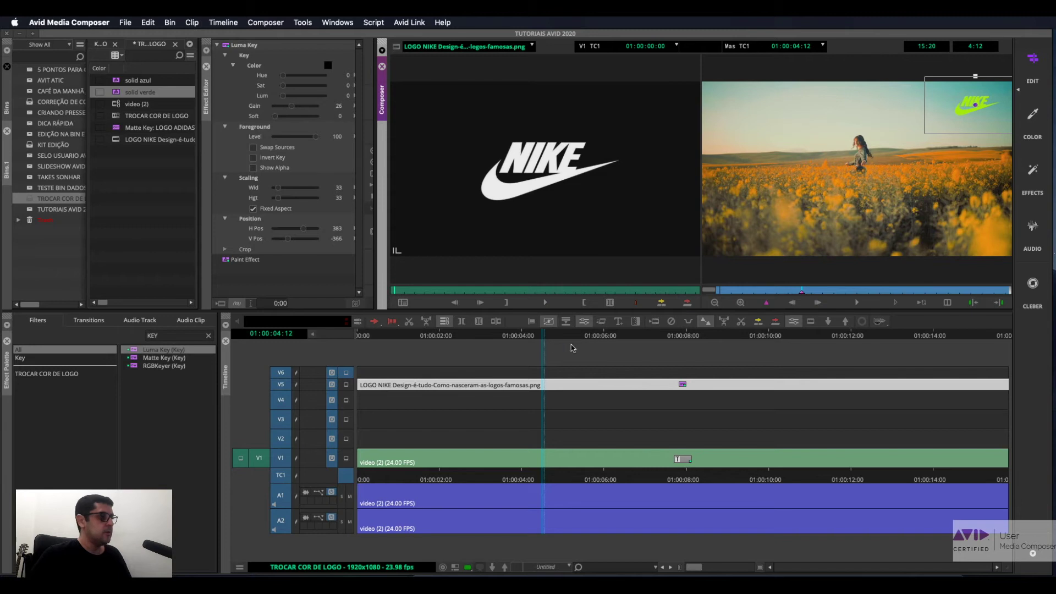
left_click(526, 337)
mouse_move(526, 337)
left_mouse_down()
mouse_move(493, 341)
mouse_move(525, 346)
left_mouse_up()
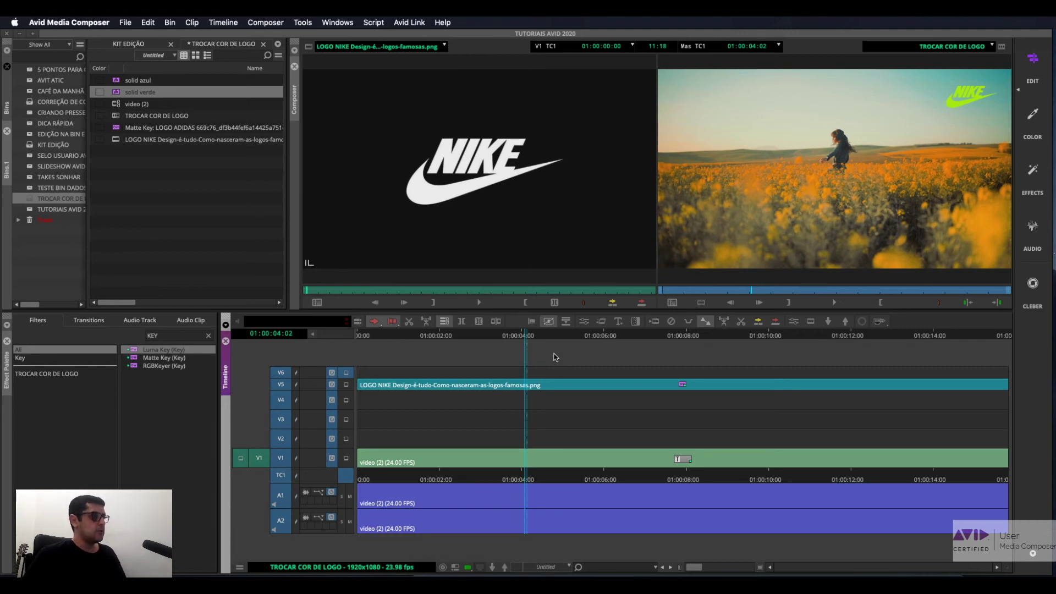
- Duplicate the video clip with its audio to just after the original in the sequence
key("ctrl+bracketleft")
key("ctrl+bracketleft")
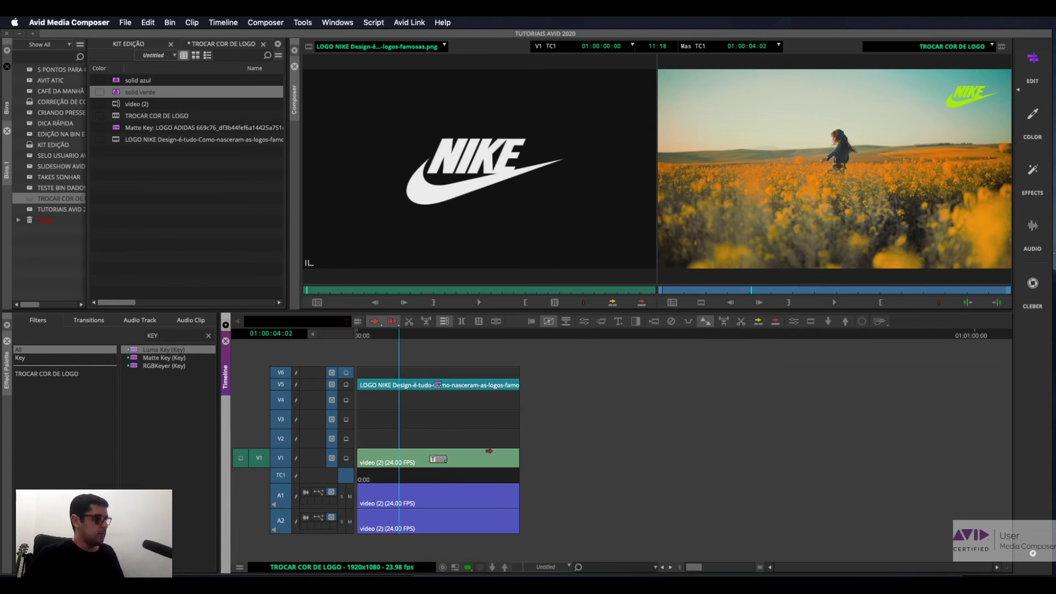
left_click(465, 459)
left_click_drag(465, 459, 634, 459)
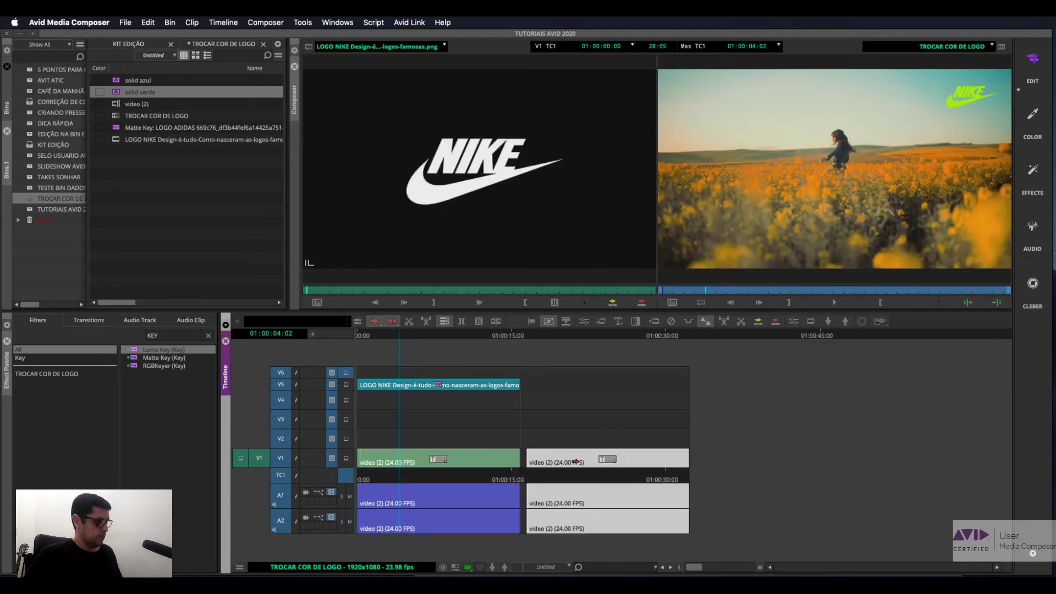
- Place the Adidas Matte Key logo over the duplicated video on track V5
left_click(190, 194)
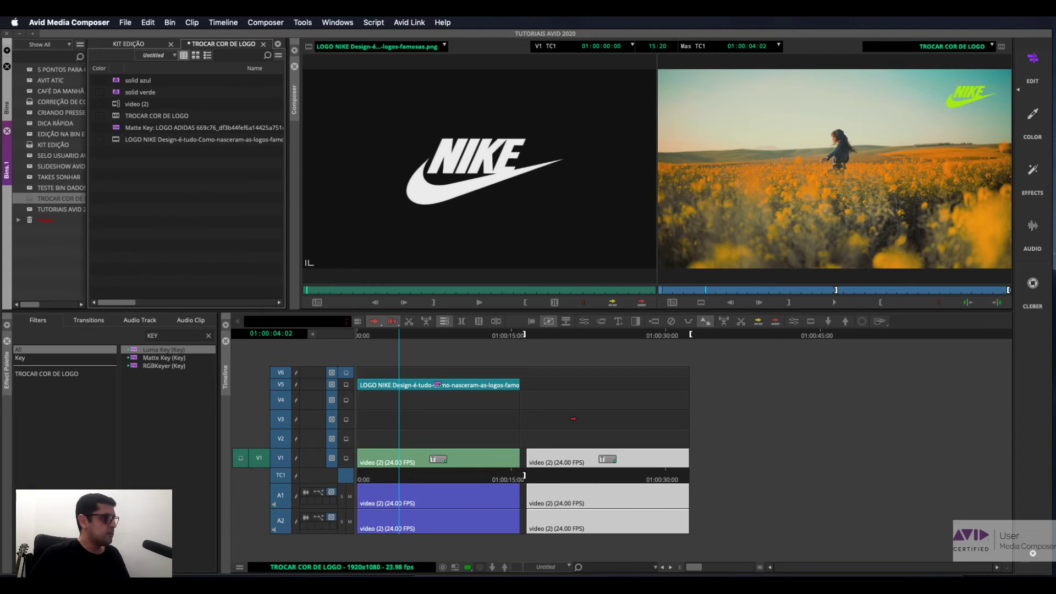
left_click(118, 131)
left_click_drag(116, 131, 564, 404)
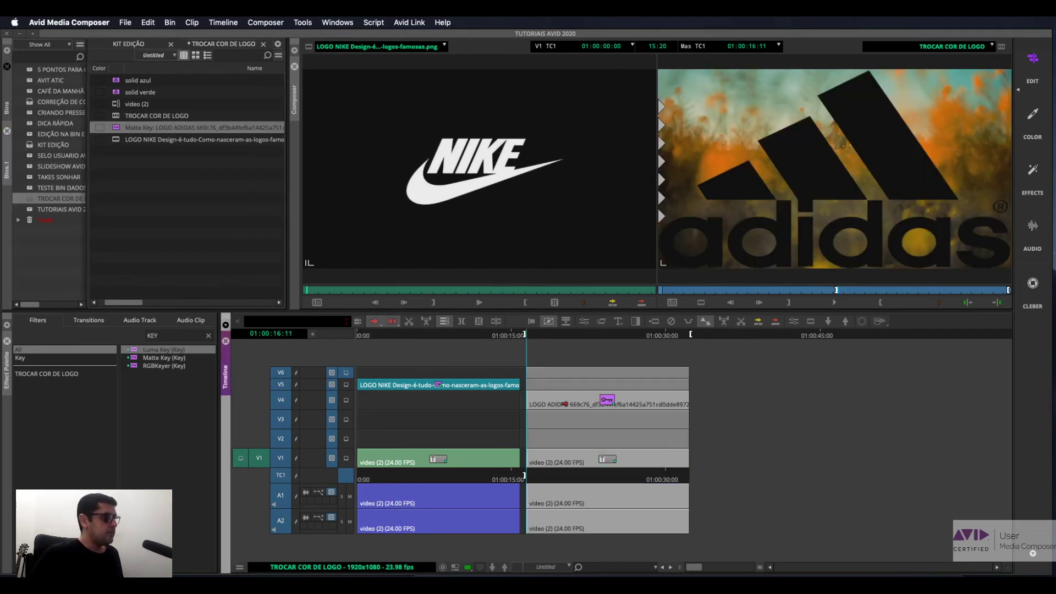
left_click(135, 198)
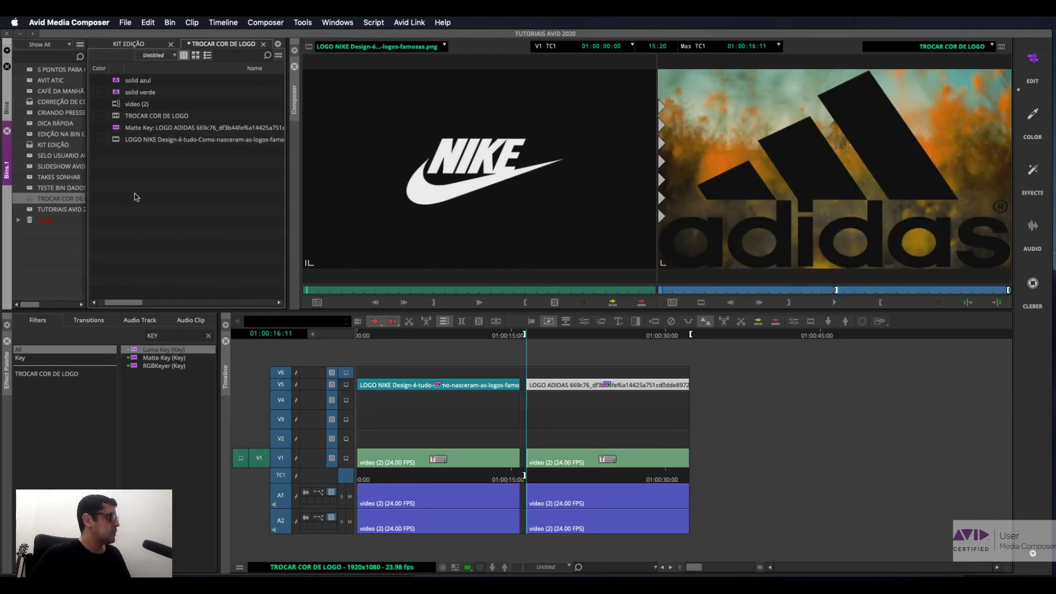
- Apply the solid azul effect on V4 beneath the Adidas logo and collapse both into one clip on V5
left_click_drag(118, 81, 584, 397)
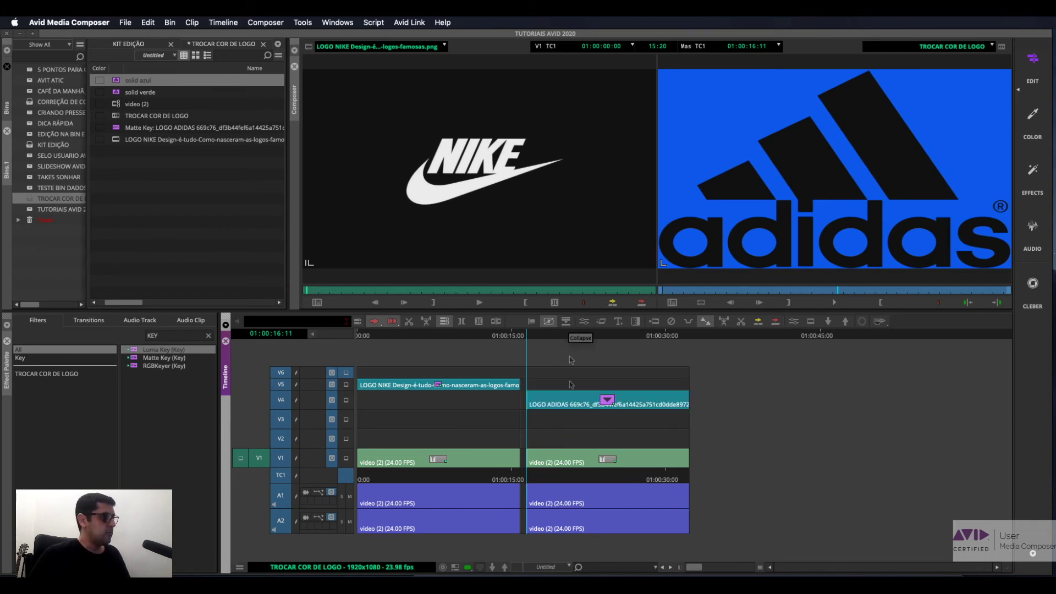
key("t")
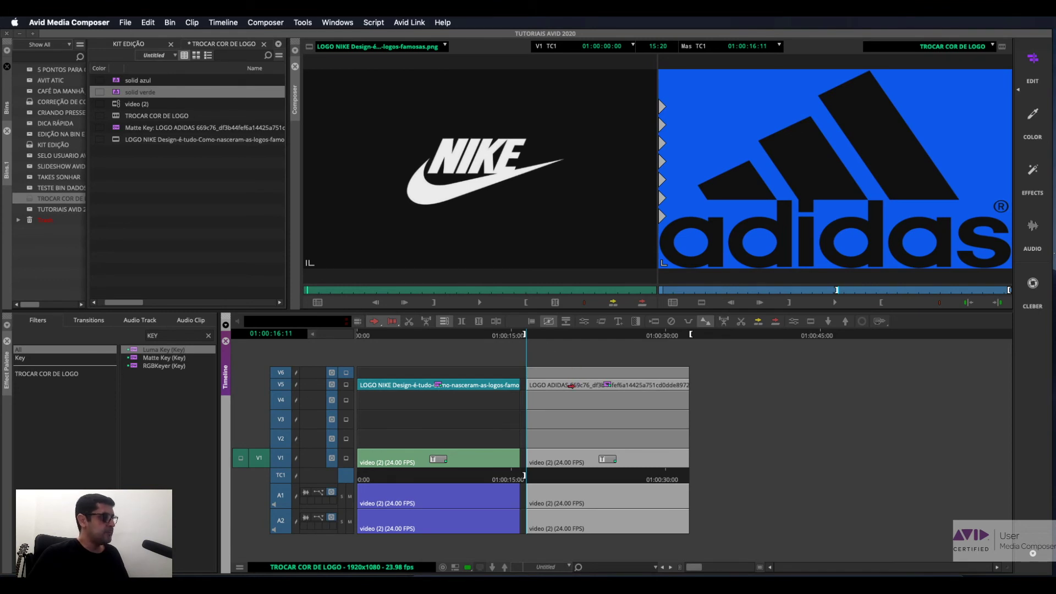
left_click(574, 388)
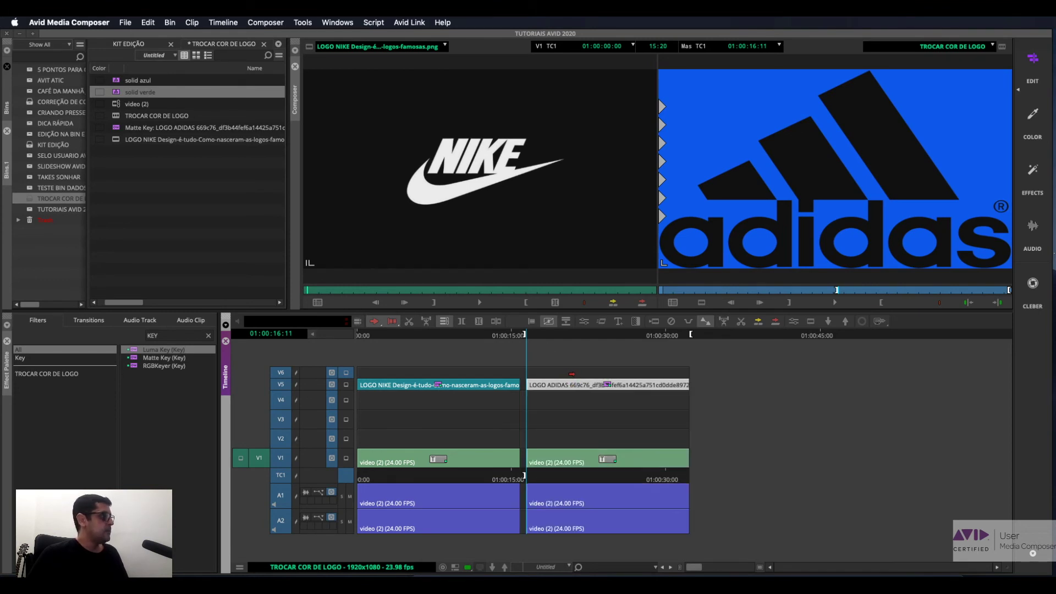
- Apply the solid verde effect to the empty track V4 beneath the collapsed Adidas clip
left_click(117, 93)
left_click(117, 81)
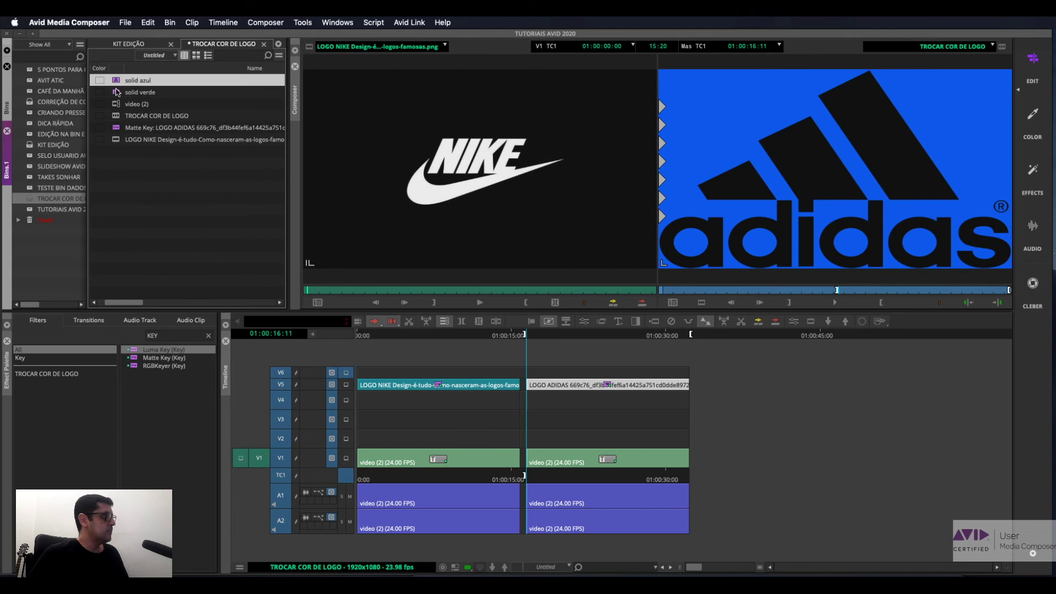
left_click(117, 93)
left_click_drag(117, 94, 572, 405)
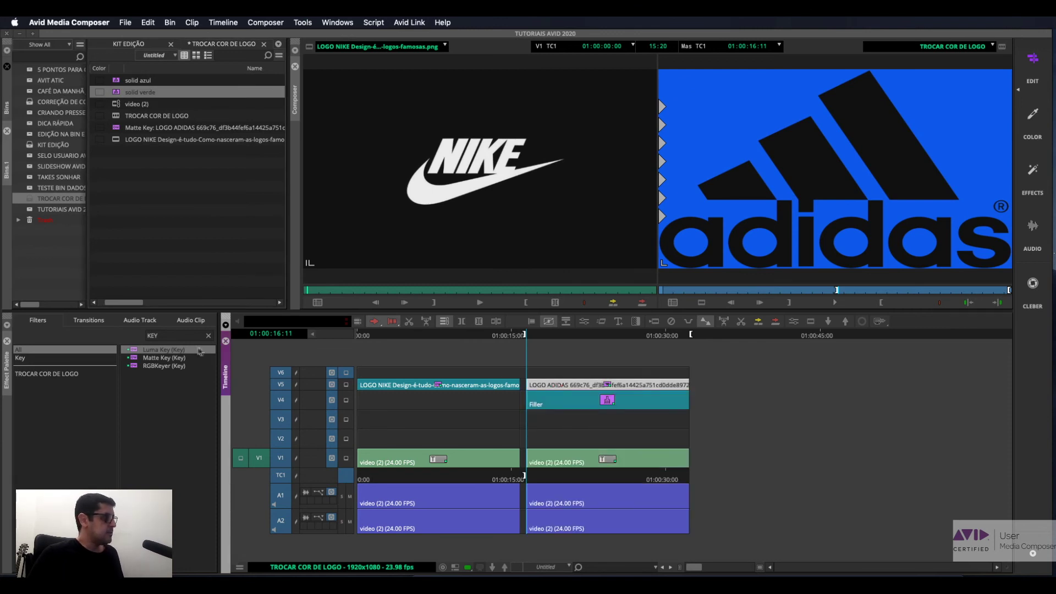
- Apply a Luma Key effect to the collapsed Adidas clip on V5 and set its Gain to 15
left_click_drag(137, 350, 568, 388)
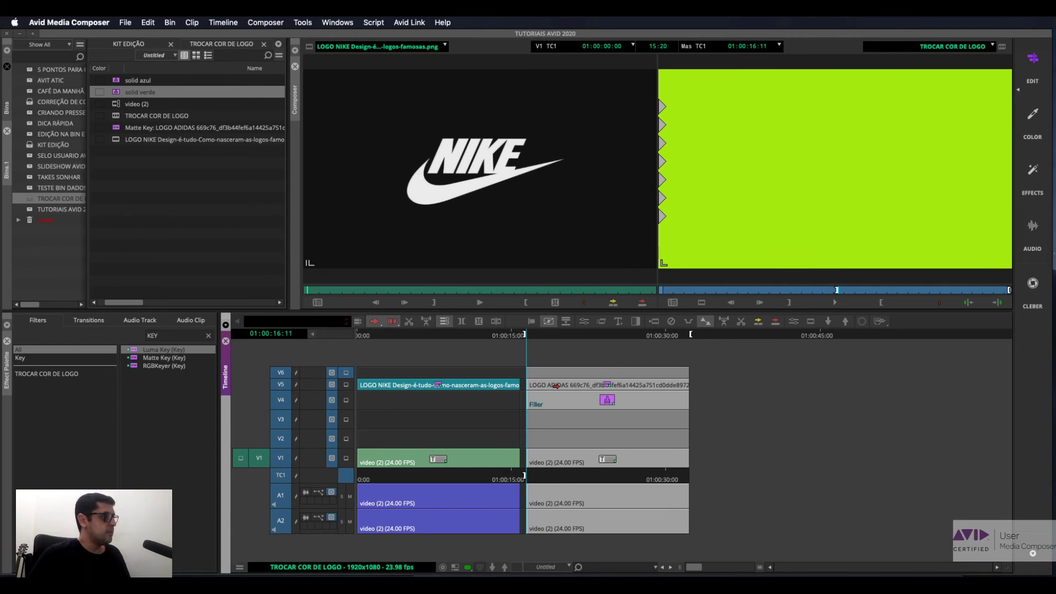
left_click(583, 321)
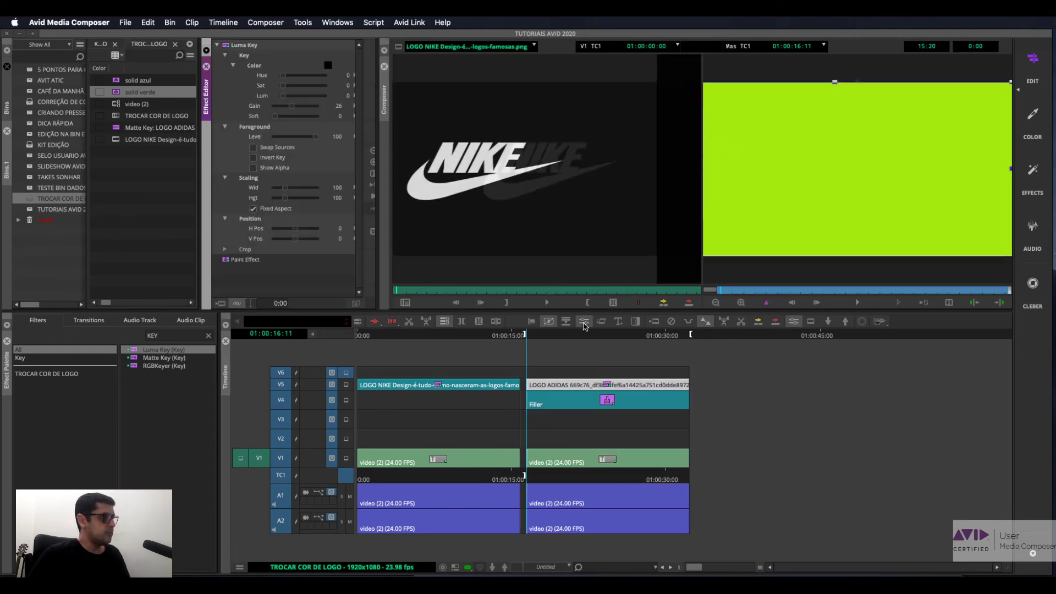
left_click_drag(293, 112, 286, 114)
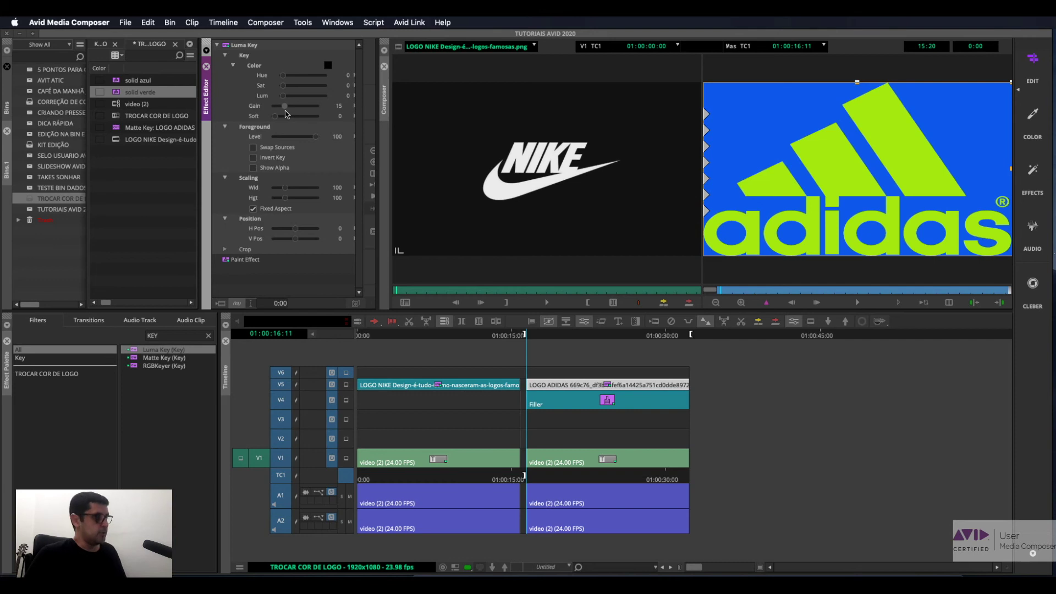
left_click_drag(285, 114, 286, 113)
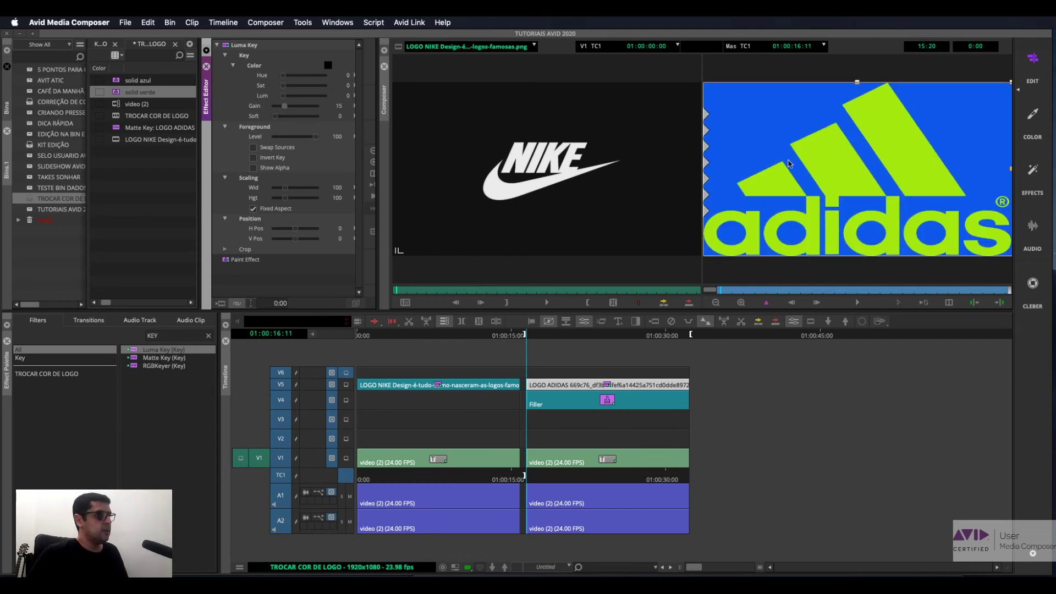
- Collapse the Adidas clip and the solid verde filler into one clip on V4 and apply Luma Key to it
left_click(563, 390)
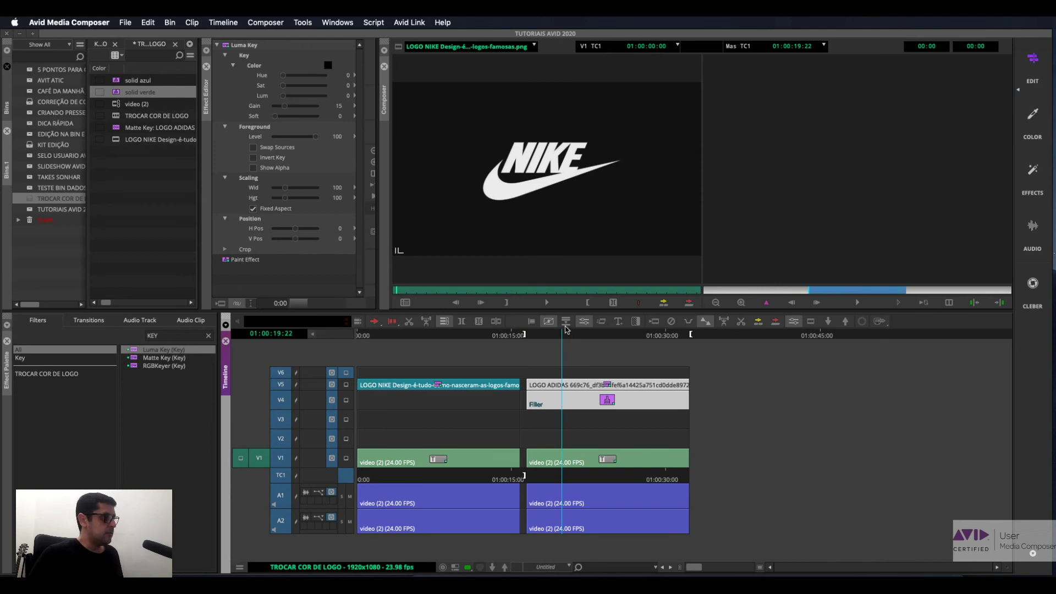
key("super+z")
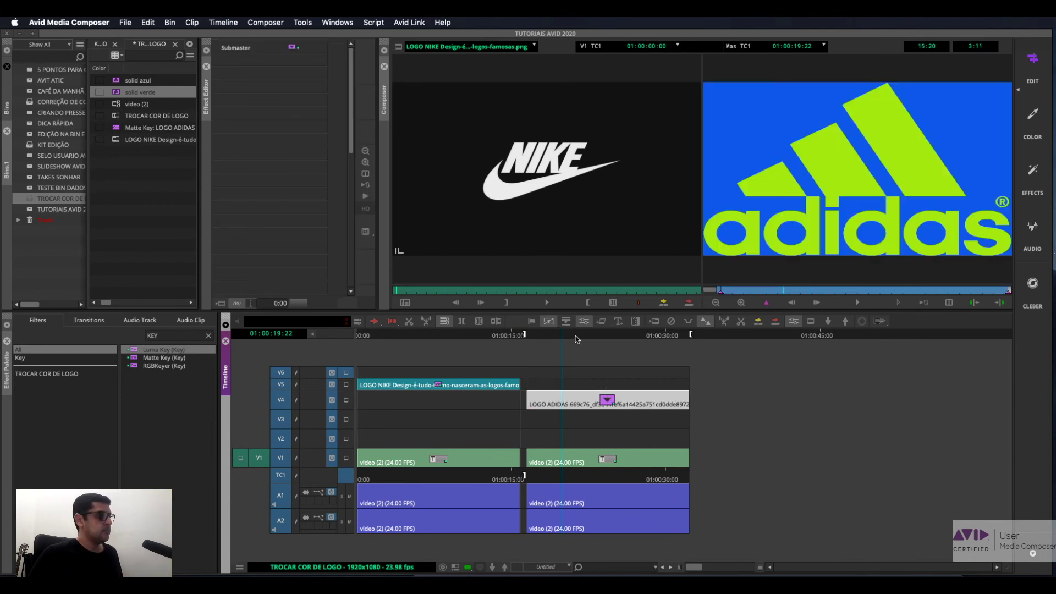
left_click_drag(160, 349, 580, 403)
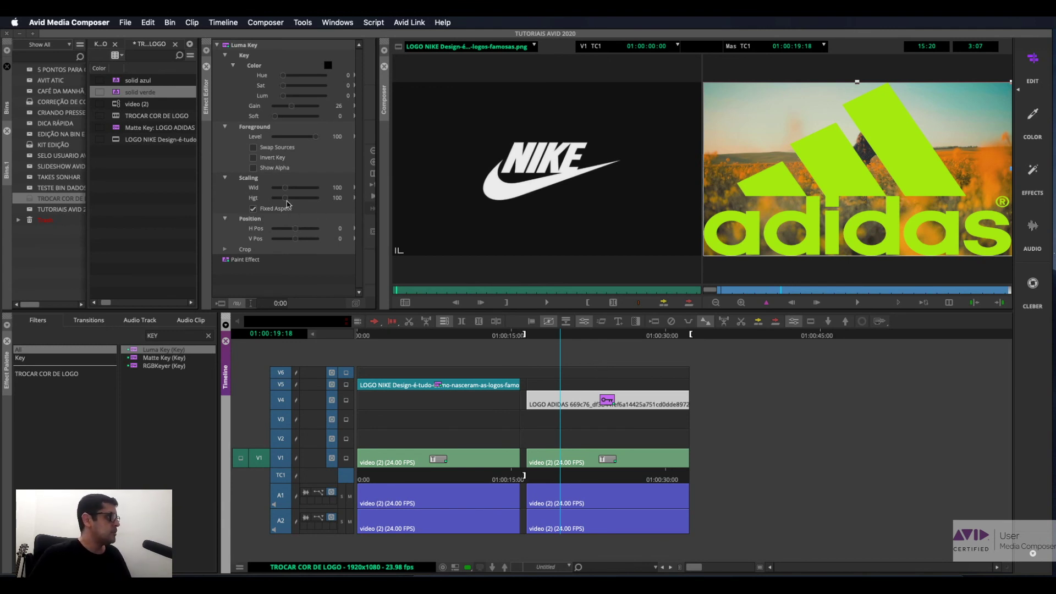
- Scale the keyed Adidas logo to 17 and place it in the video's upper-right corner, at about H Pos 386 and V Pos -368
left_click_drag(286, 200, 278, 204)
left_click_drag(859, 168, 975, 114)
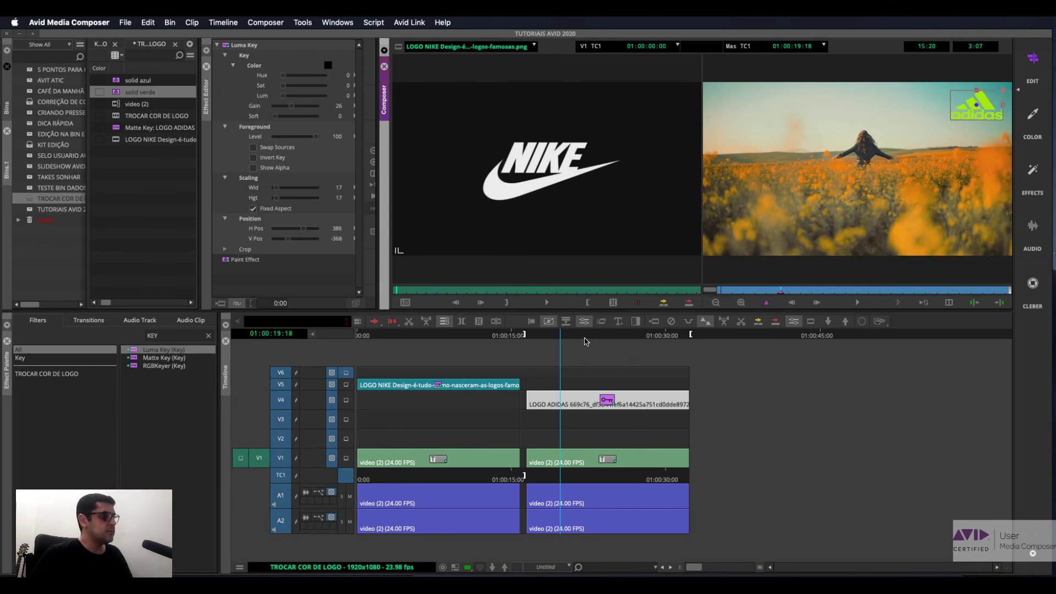
left_click(117, 83)
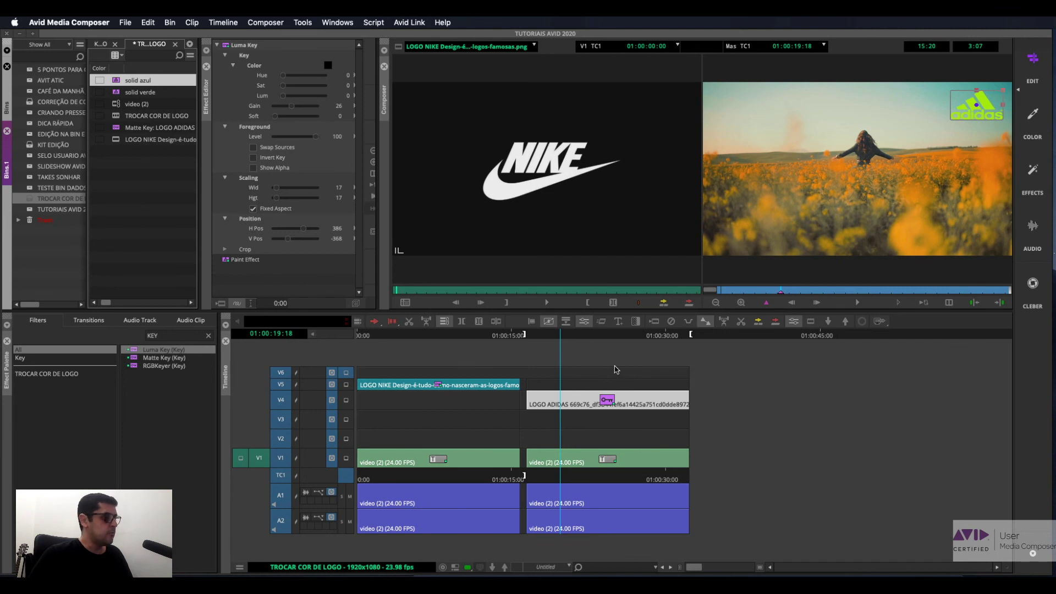
left_click(114, 94)
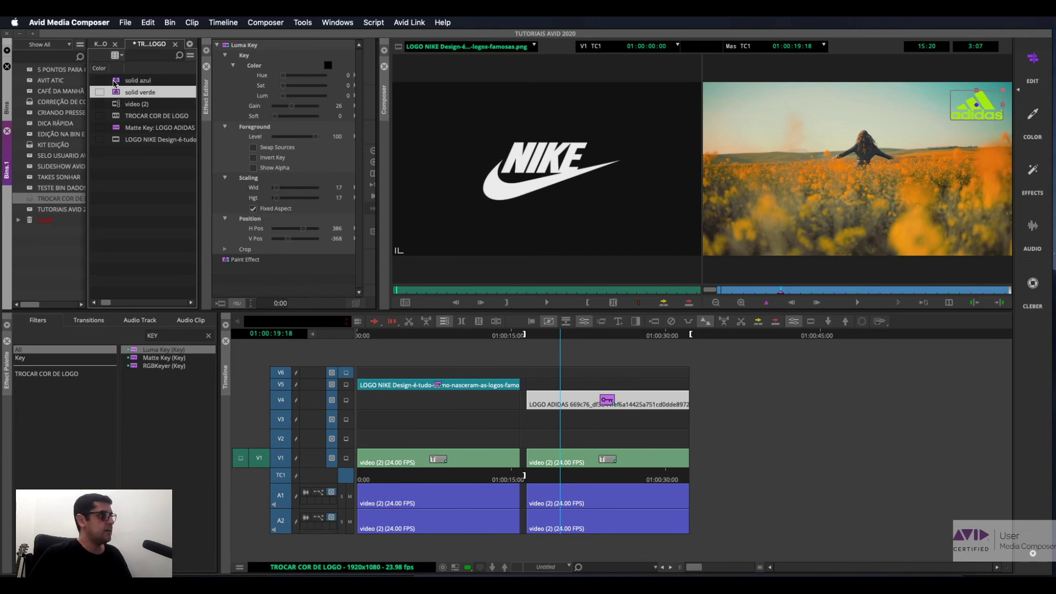
left_click(115, 81)
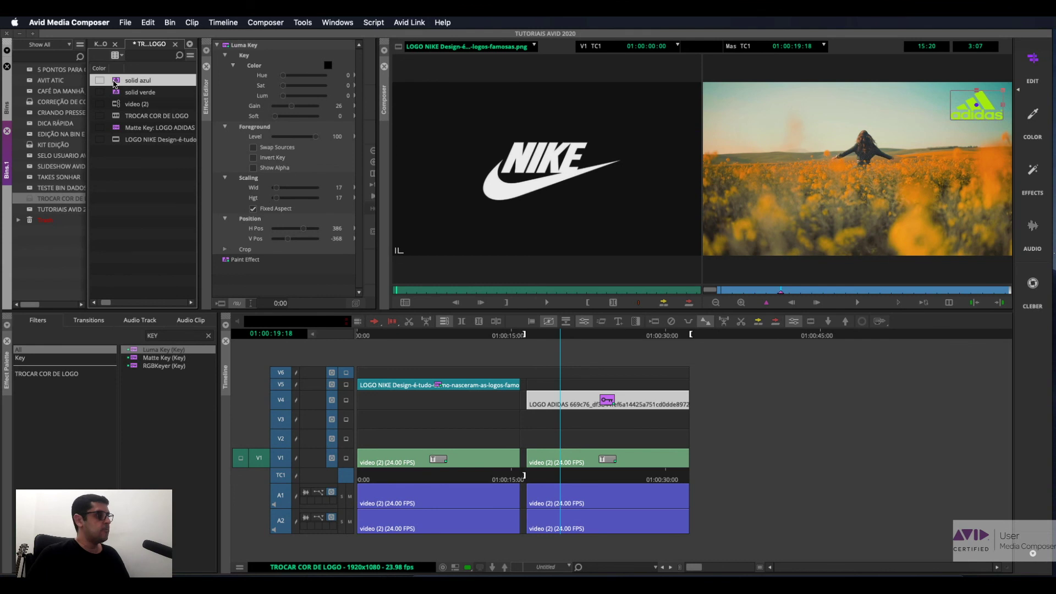